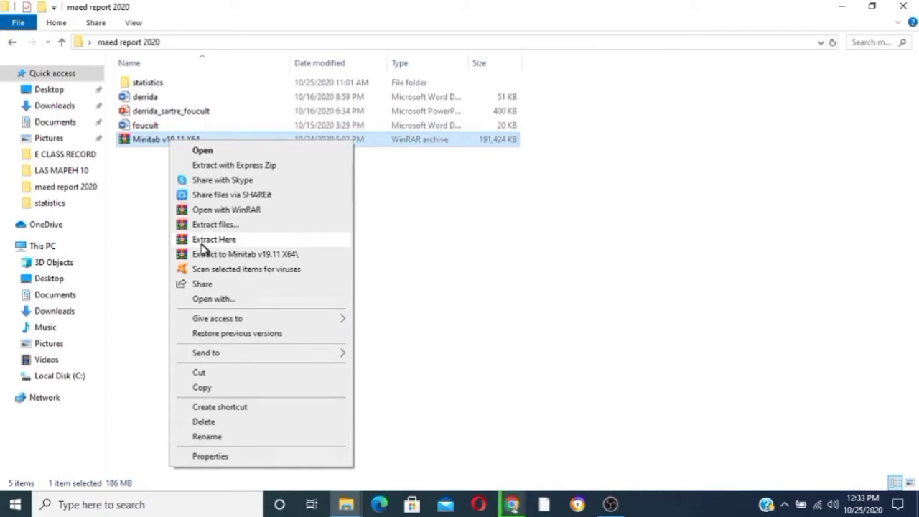
Extract the Minitab v19.11 X64 archive into the current folder, entering the archive password.
left_click(202, 240)
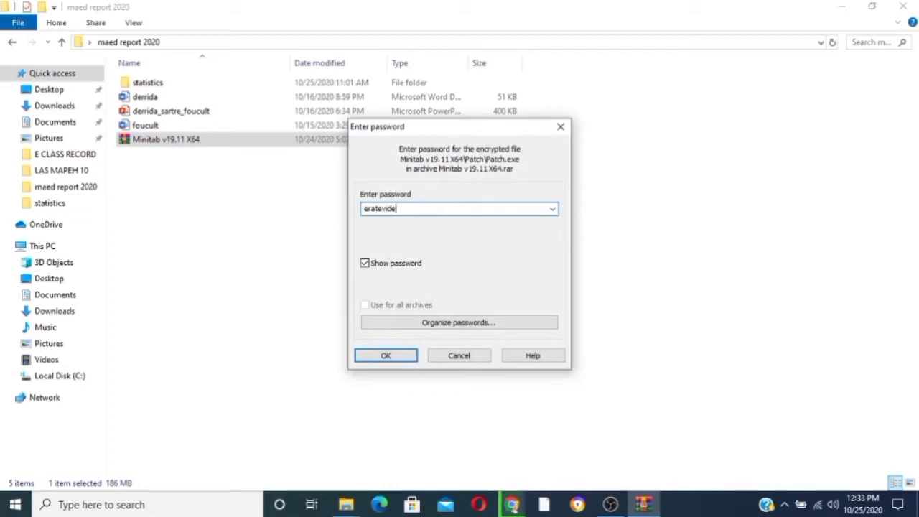
left_click(394, 355)
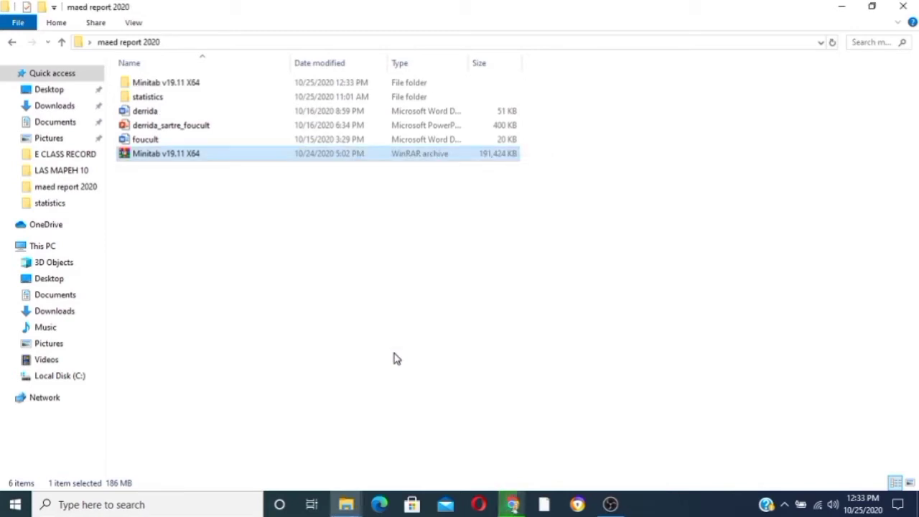
Open the extracted Minitab v19.11 X64 folder and run Setup as administrator.
left_click(169, 85)
double_click(170, 85)
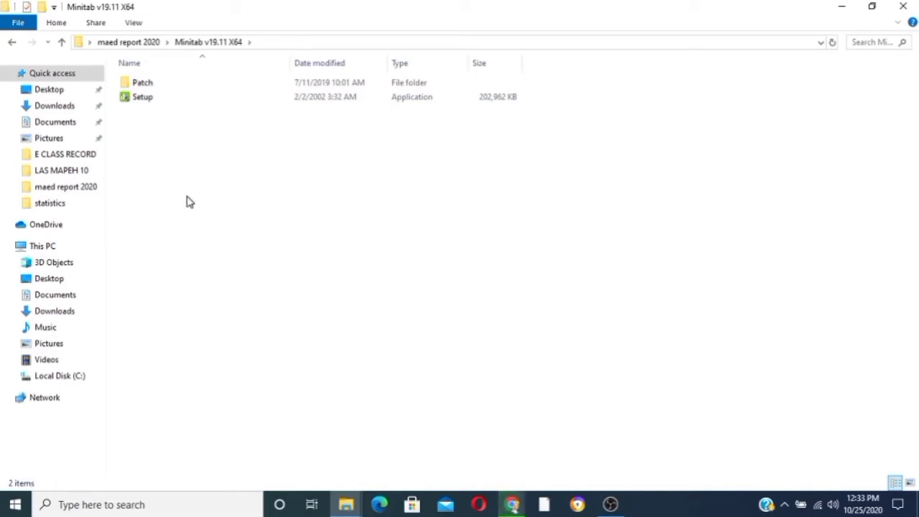
left_click(146, 100)
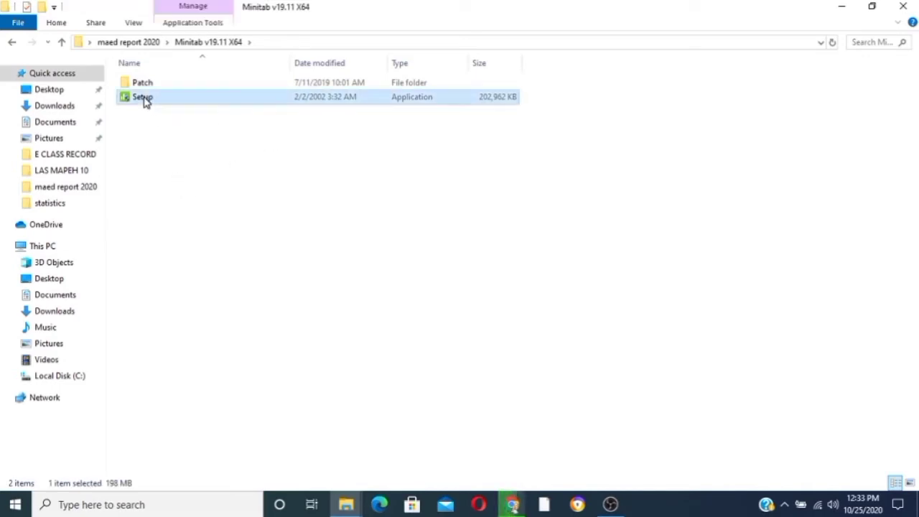
right_click(143, 97)
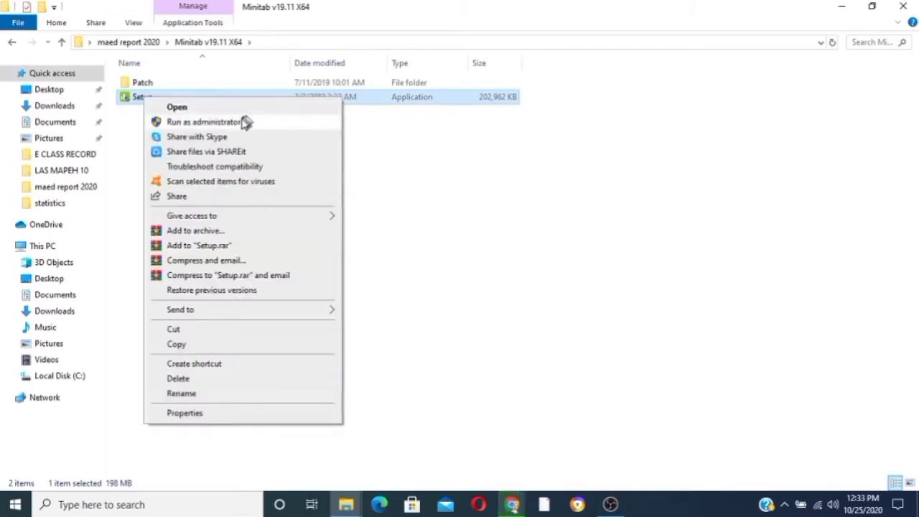
left_click(232, 124)
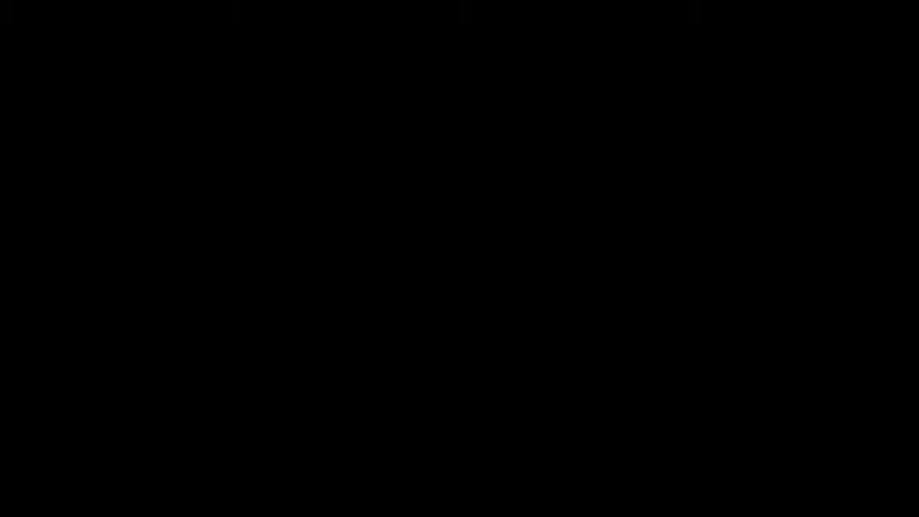
left_click(381, 349)
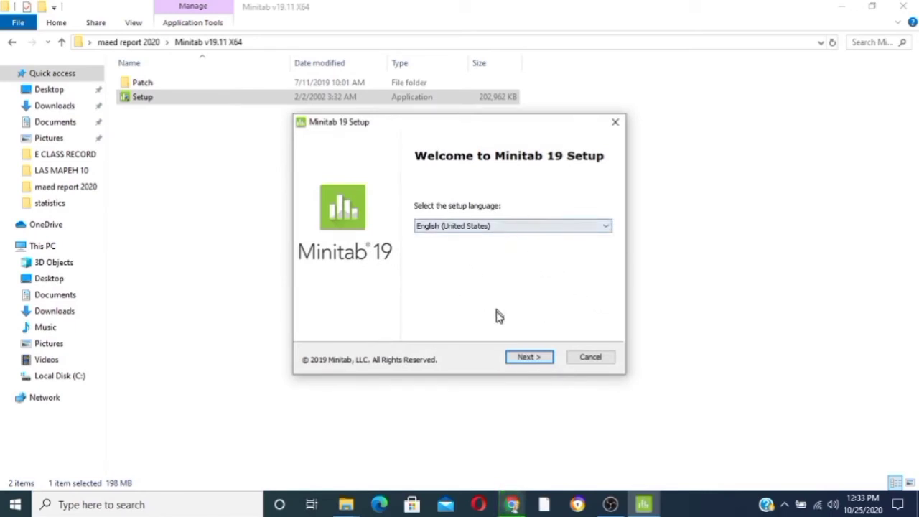
Keep English (United States) as the setup language and accept the license agreement and privacy policy.
left_click(529, 361)
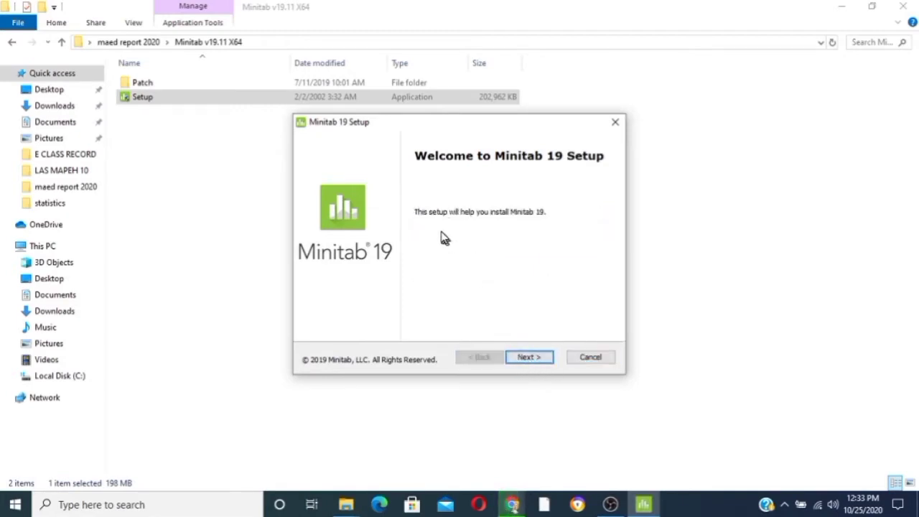
left_click(530, 359)
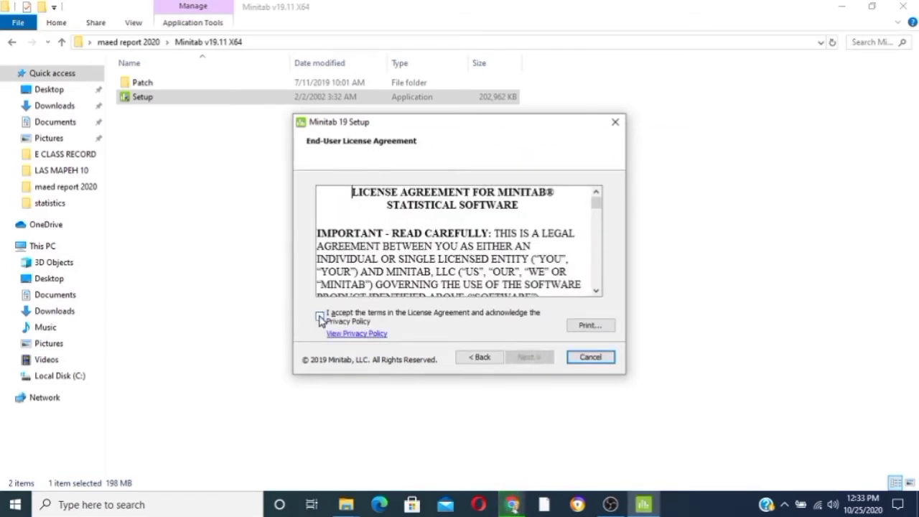
left_click(320, 317)
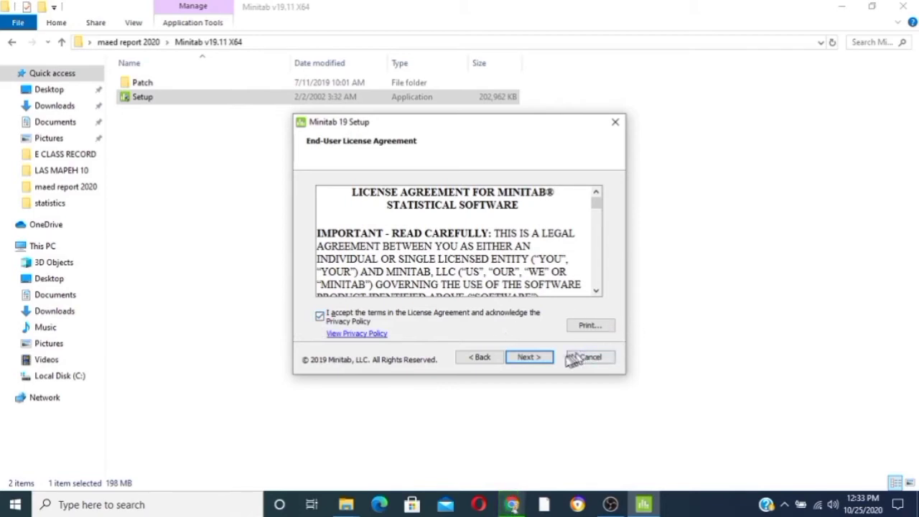
left_click(533, 359)
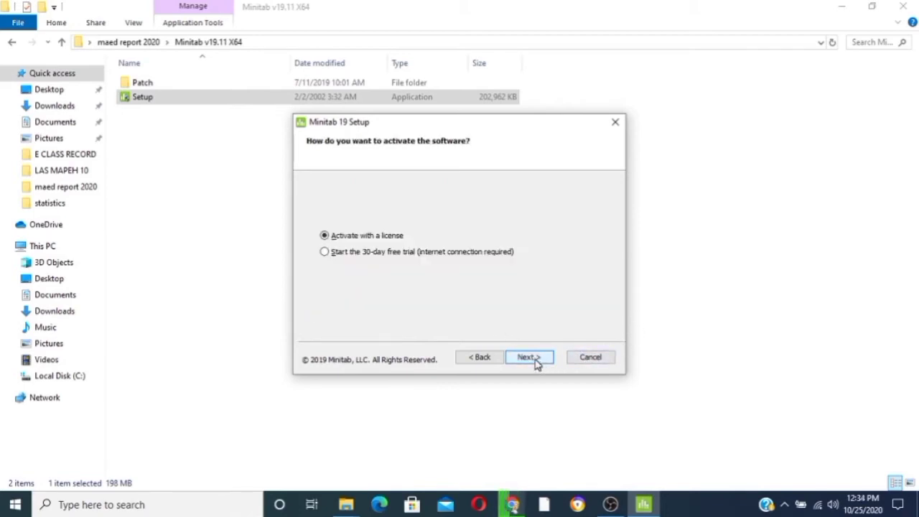
Choose the 30-day free trial and keep C:\Program Files\Minitab\Minitab 19\ as the destination folder.
left_click(325, 252)
left_click(532, 361)
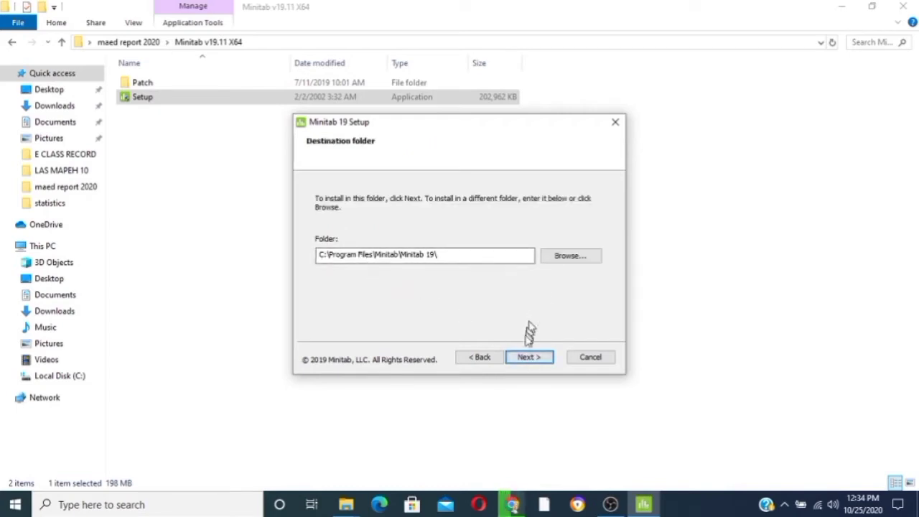
left_click(529, 359)
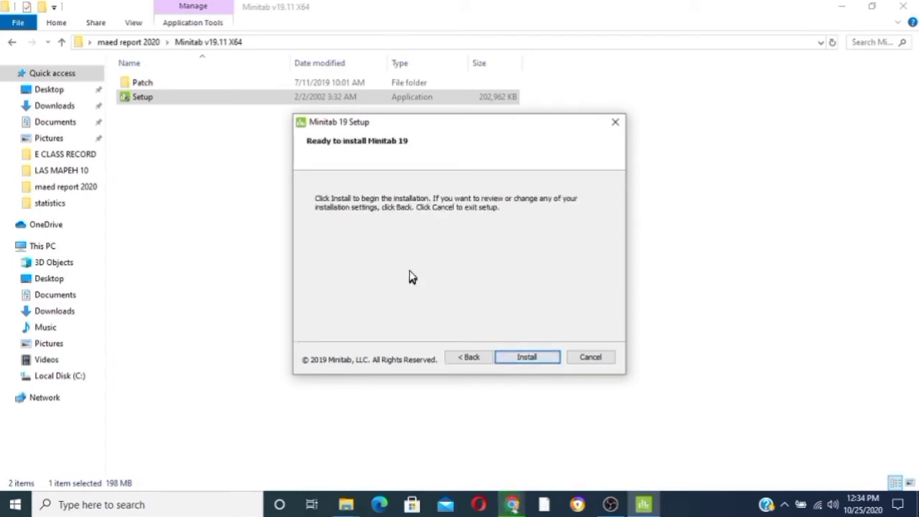
Run the Minitab 19 installation to completion and restart the computer.
left_click(535, 359)
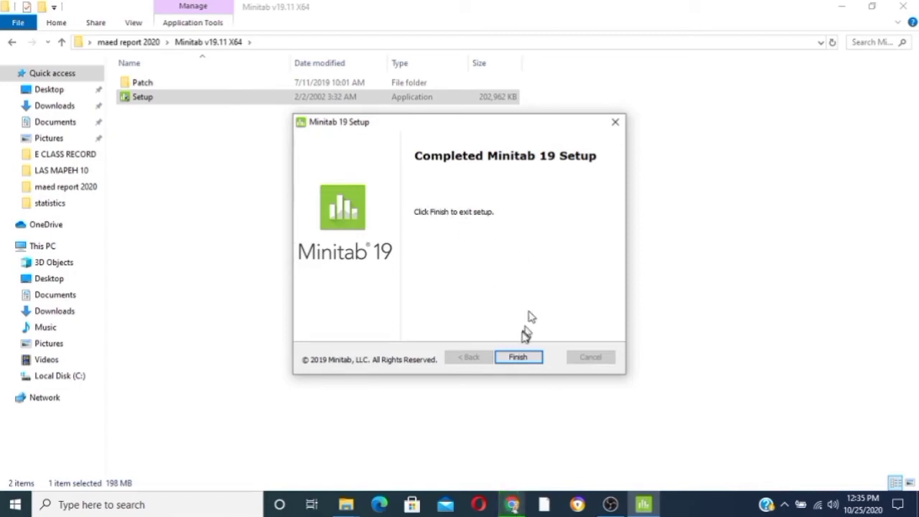
left_click(516, 358)
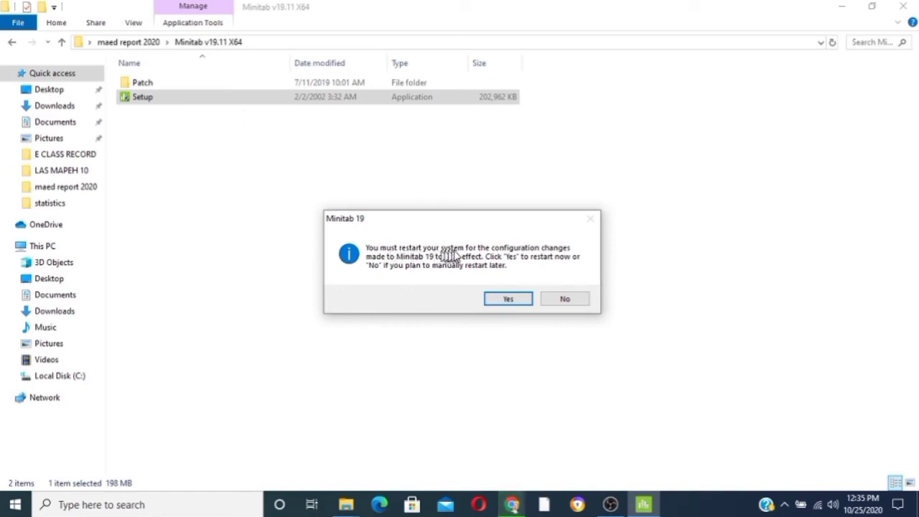
left_click(508, 299)
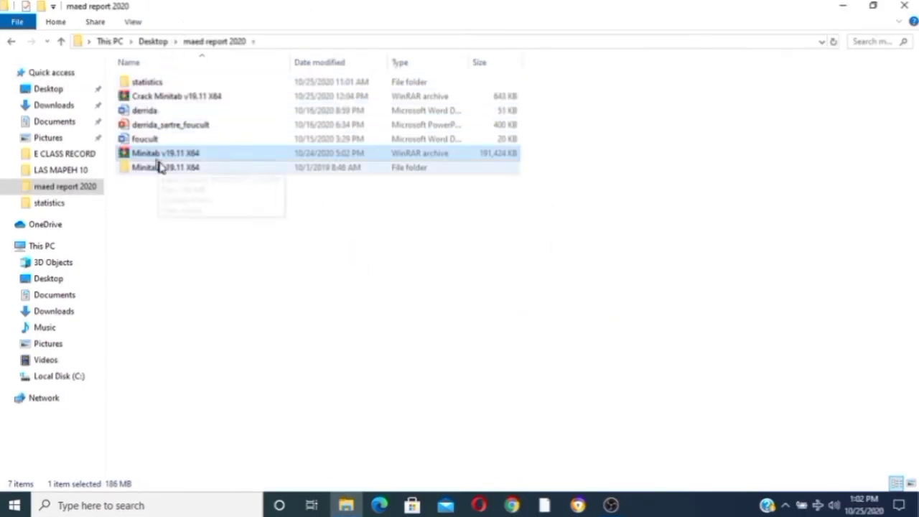
Open the Patch folder inside the extracted Minitab v19.11 X64 folder and run the Patch application as administrator.
double_click(161, 167)
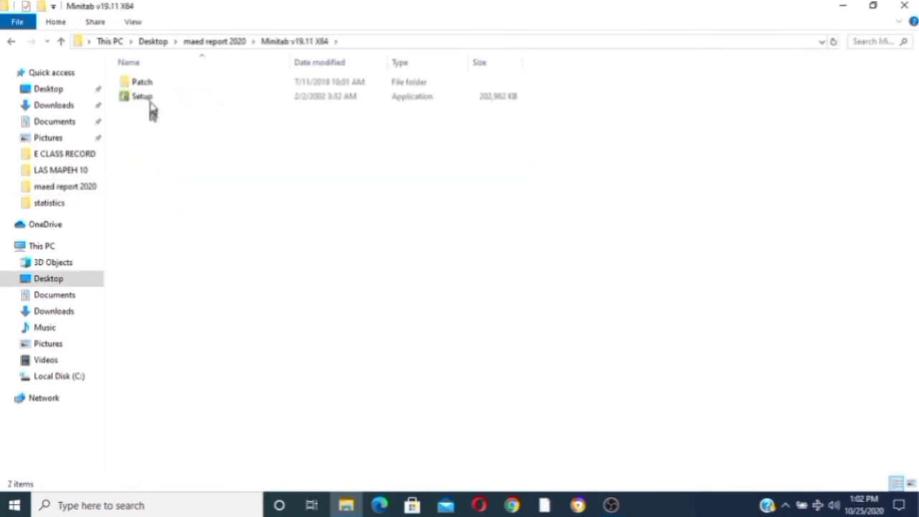
double_click(143, 83)
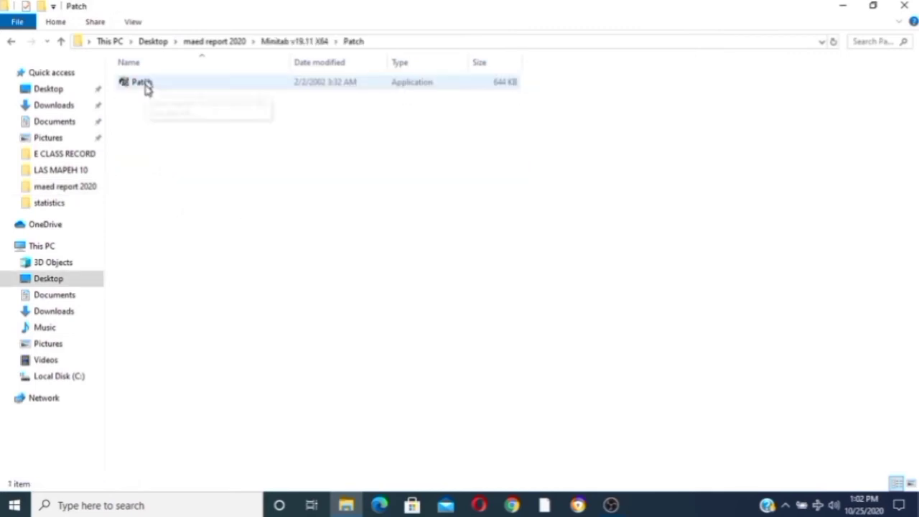
double_click(147, 85)
right_click(147, 86)
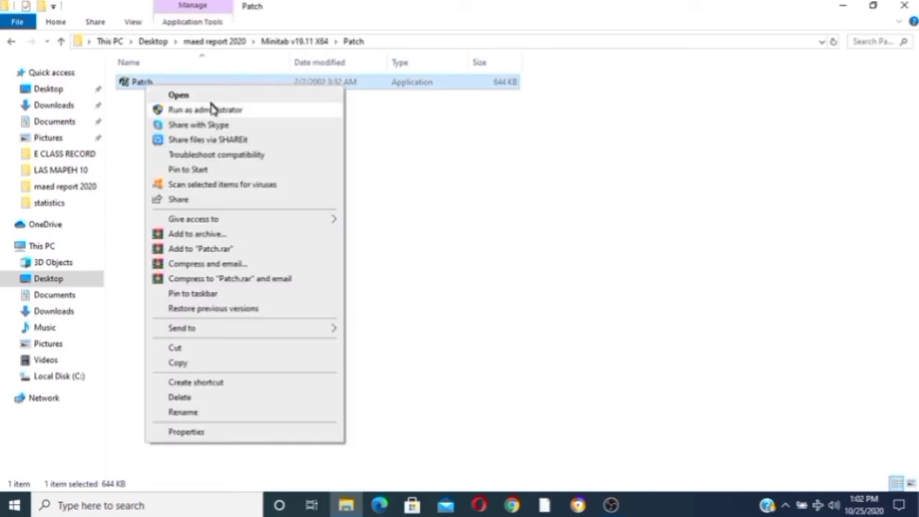
left_click(212, 109)
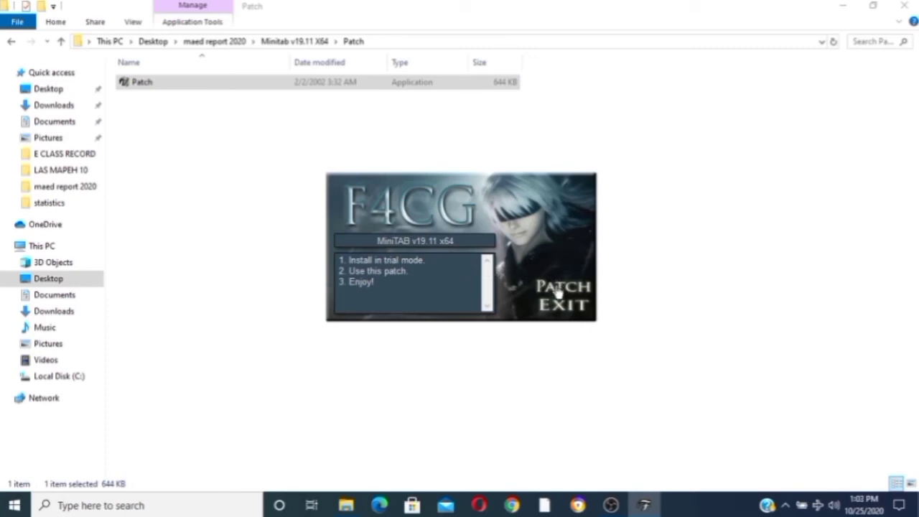
Start the patch, agree to search for the file, and browse to Program Files on Local Disk (C:).
left_click(559, 290)
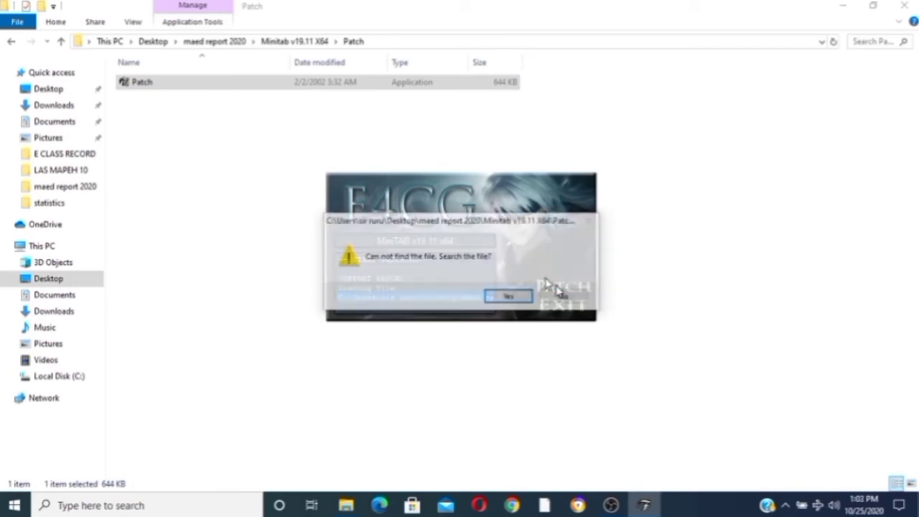
left_click(509, 296)
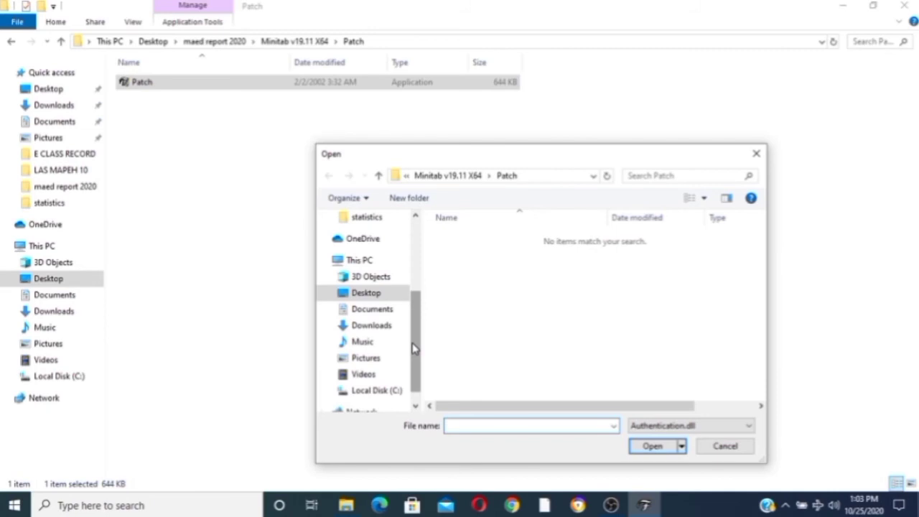
left_click(384, 391)
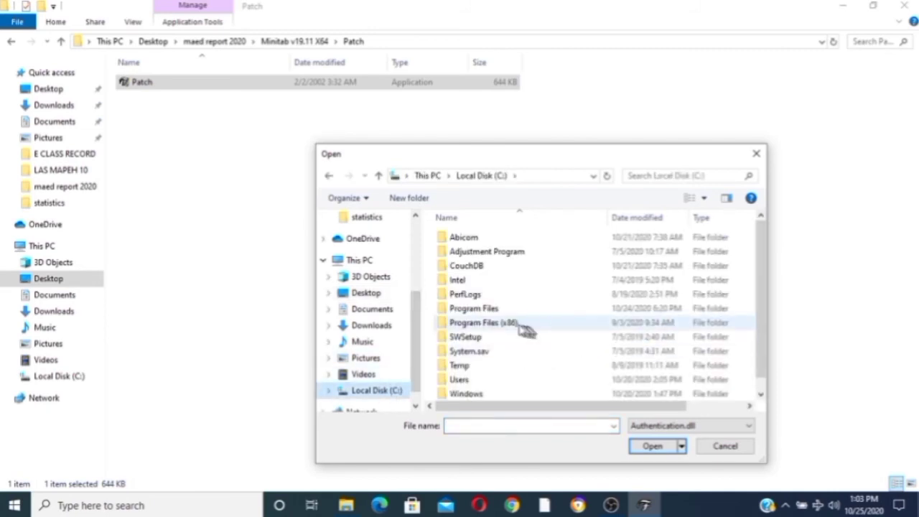
left_click(493, 310)
double_click(492, 310)
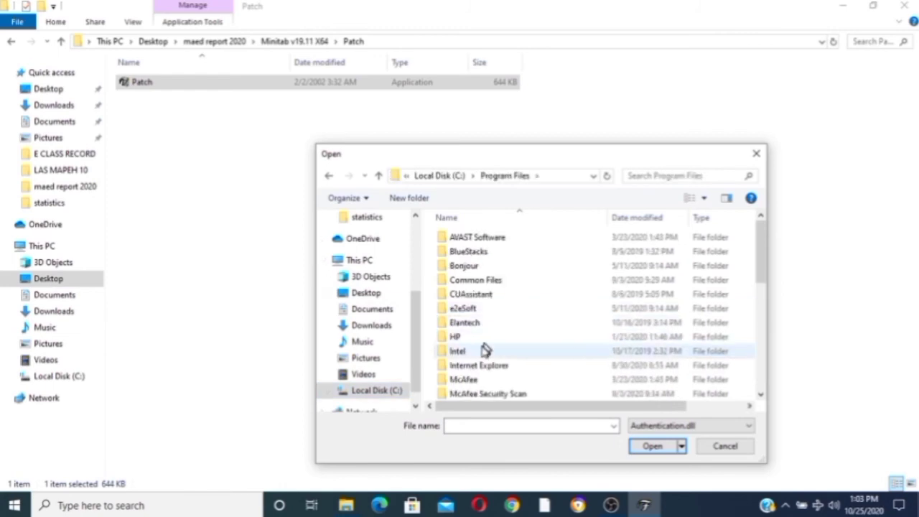
Go to the Minitab 19 folder inside the Minitab folder of Program Files.
left_click(761, 395)
left_click(761, 395)
left_click(761, 395)
left_click(761, 395)
left_click(761, 395)
left_click(761, 395)
left_click(761, 395)
left_click(761, 395)
left_click(761, 395)
left_click(761, 395)
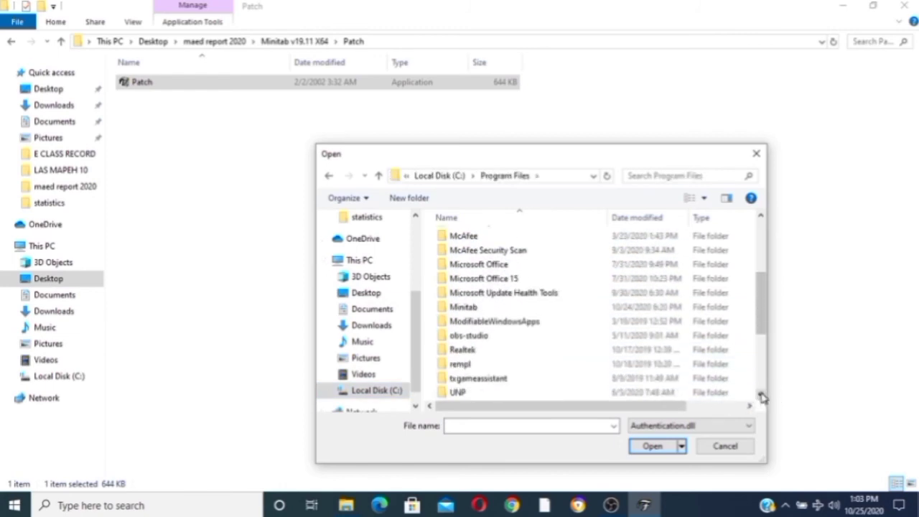
left_click(761, 395)
left_click(761, 395)
double_click(483, 280)
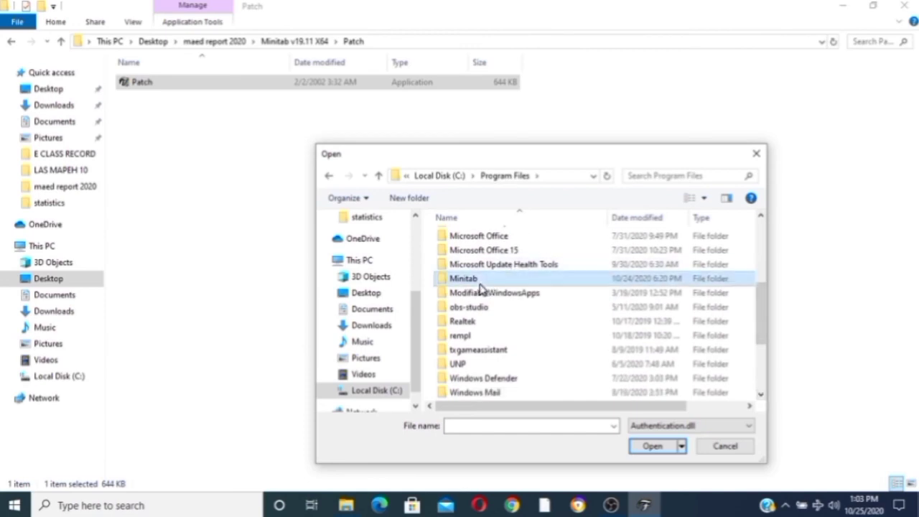
double_click(460, 243)
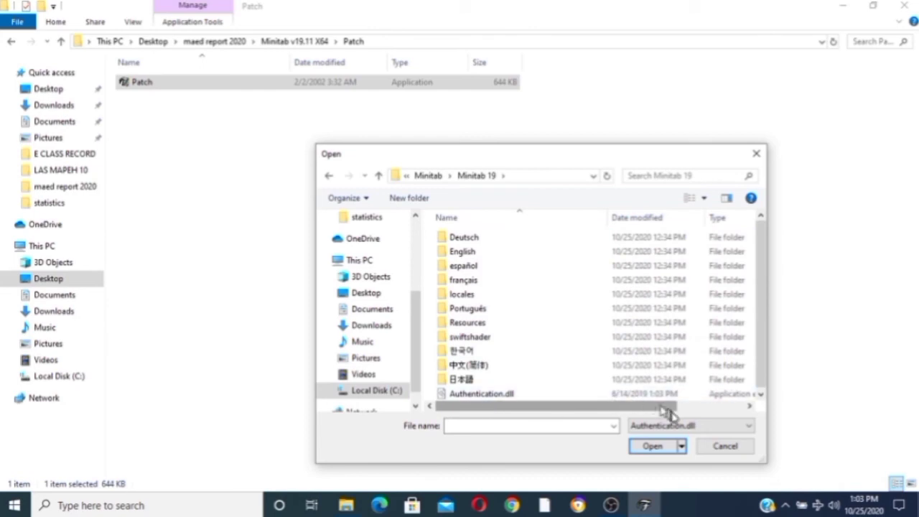
Apply the patch to Authentication.dll and exit the patcher.
left_click(504, 393)
left_click(662, 448)
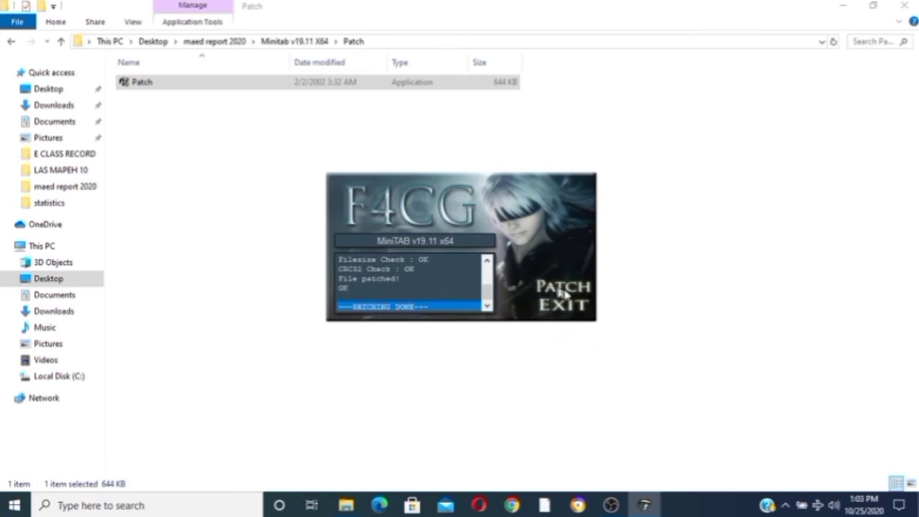
left_click(573, 306)
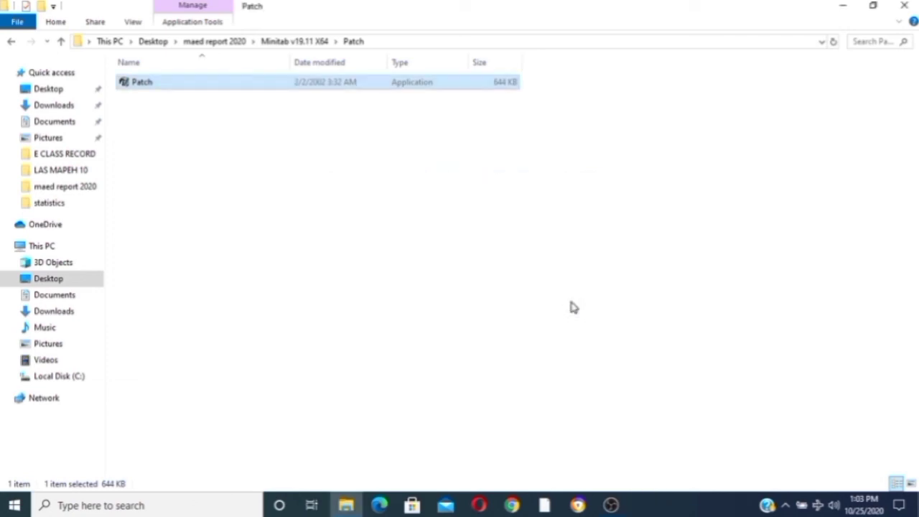
Close the folder window, launch Minitab 19 from the desktop to check that it opens, and close it.
left_click(904, 5)
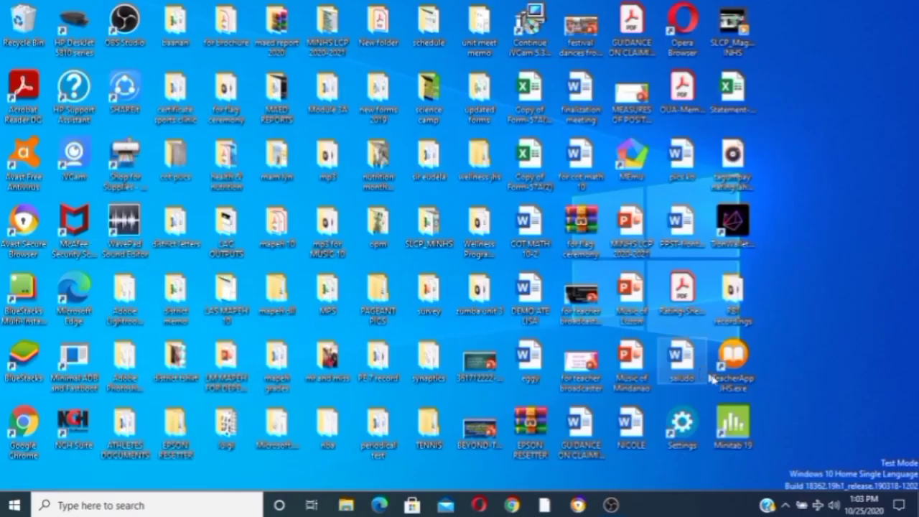
double_click(745, 431)
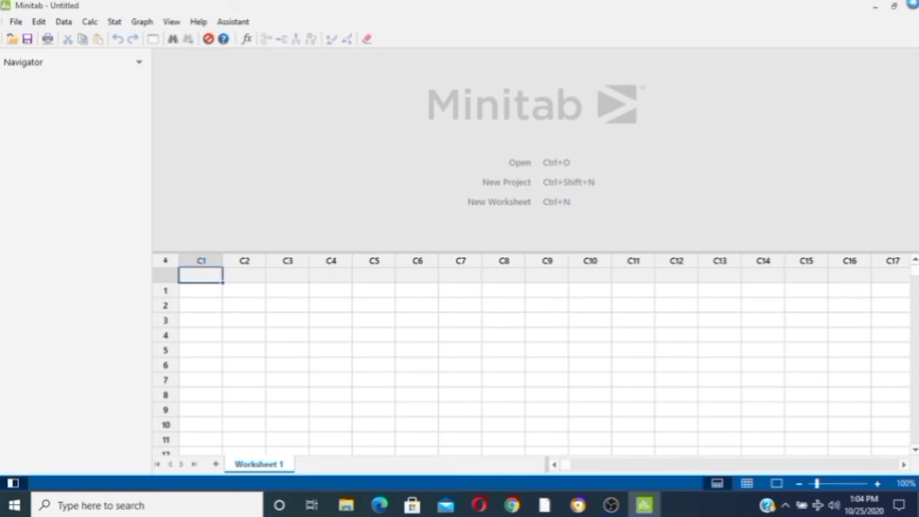
left_click(913, 7)
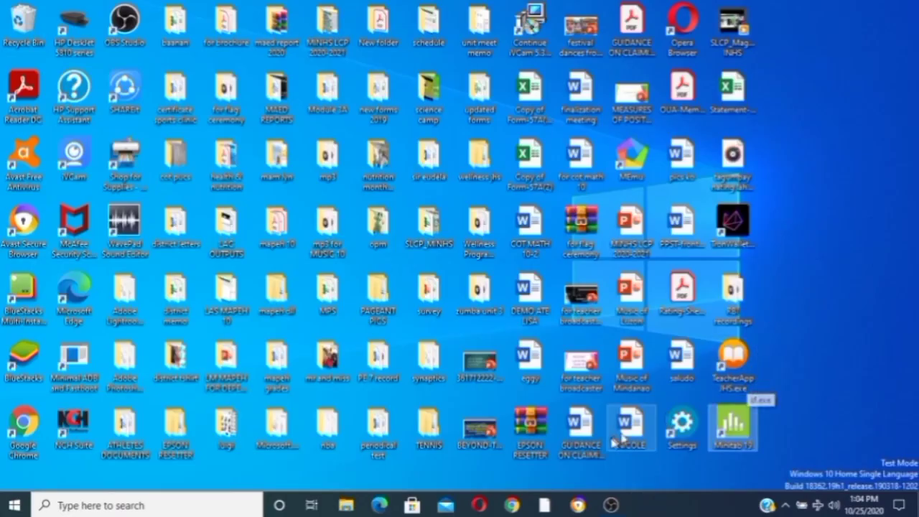